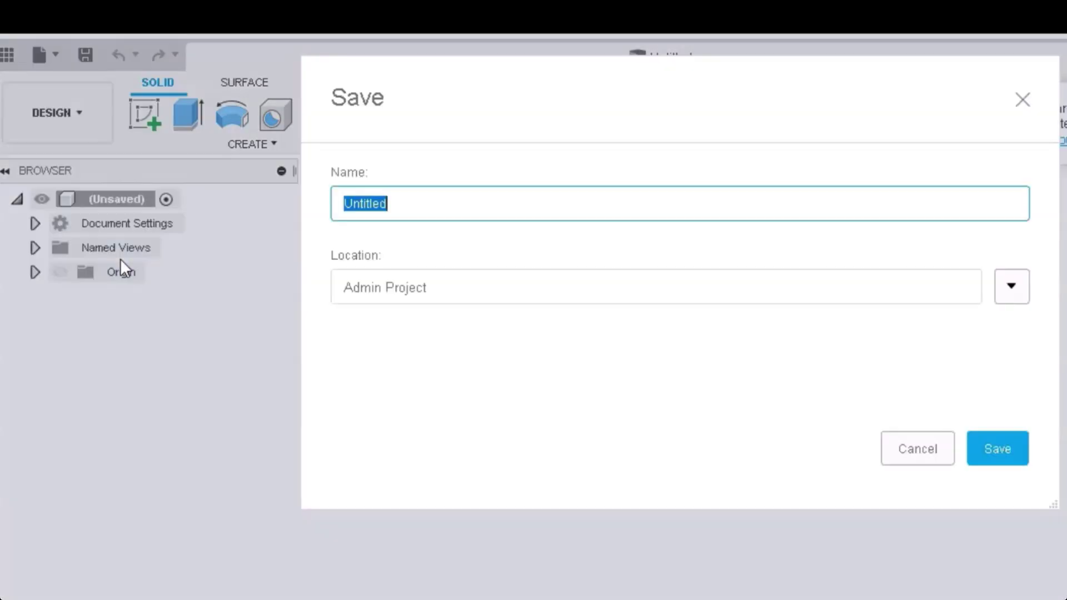
# Step: Save the design as "aluminum putter" and create an activated internal standard component in it
pyautogui.write('aluminum putter')
pyautogui.click(776, 345)
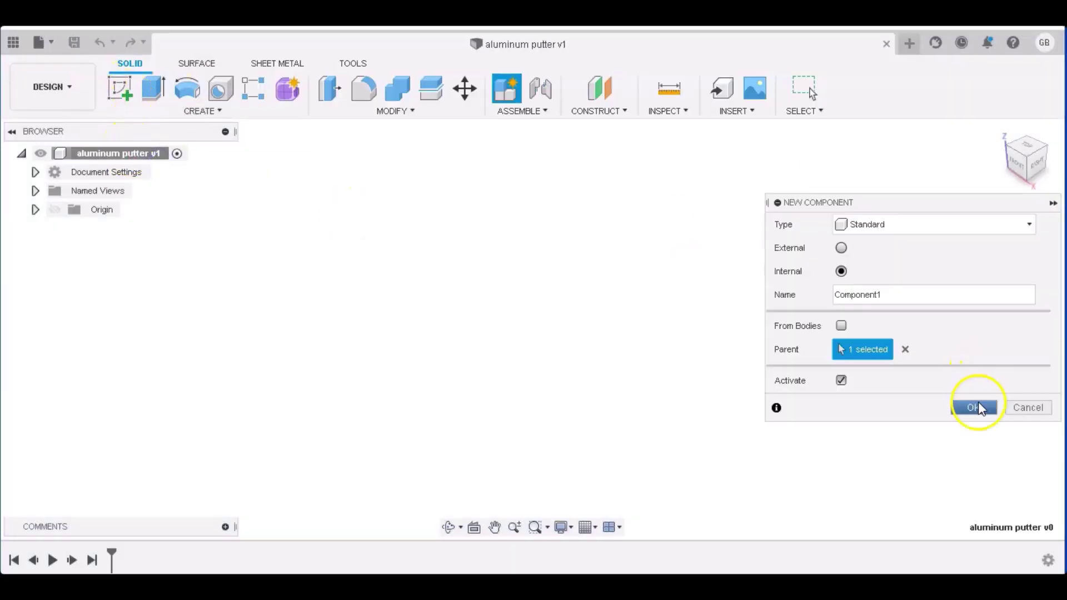
pyautogui.click(976, 407)
# Step: Sketch a 4 by 0.8 in center rectangle at the origin on the top plane and extrude it 1 in as a new body
pyautogui.click(624, 302)
pyautogui.click(35, 172)
pyautogui.click(35, 172)
pyautogui.click(202, 111)
pyautogui.moveTo(143, 143)
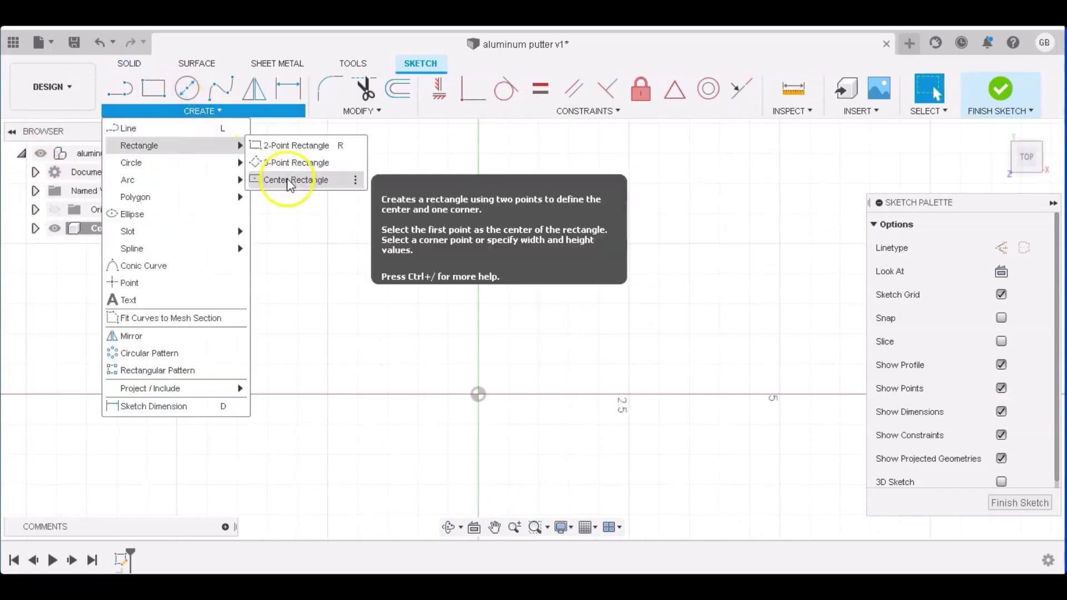
pyautogui.click(281, 181)
pyautogui.click(477, 395)
pyautogui.write('0.8')
pyautogui.press('Tab')
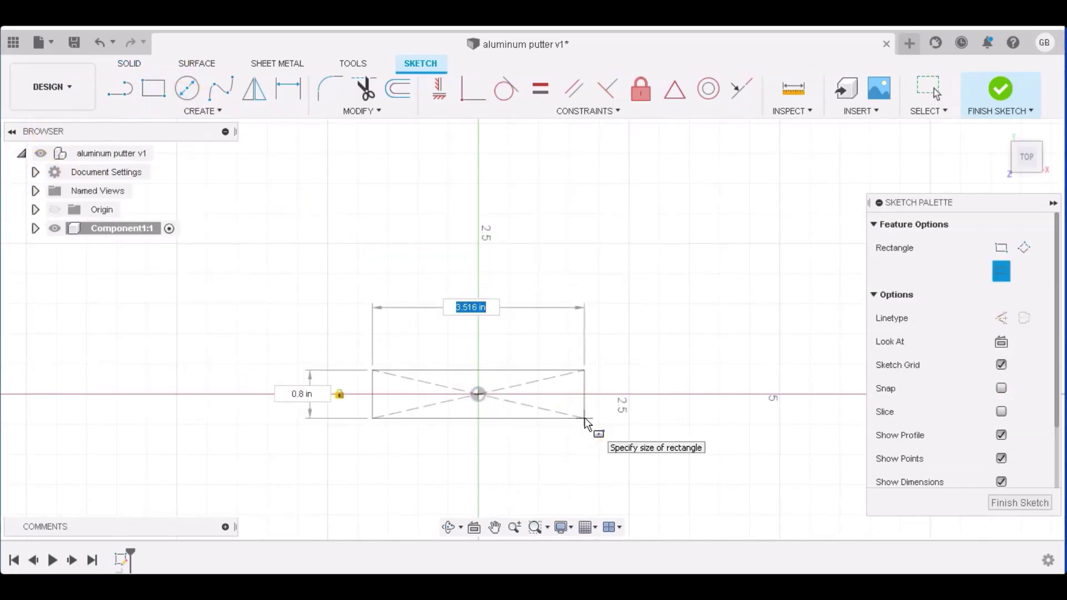
pyautogui.write('4')
pyautogui.click(585, 422)
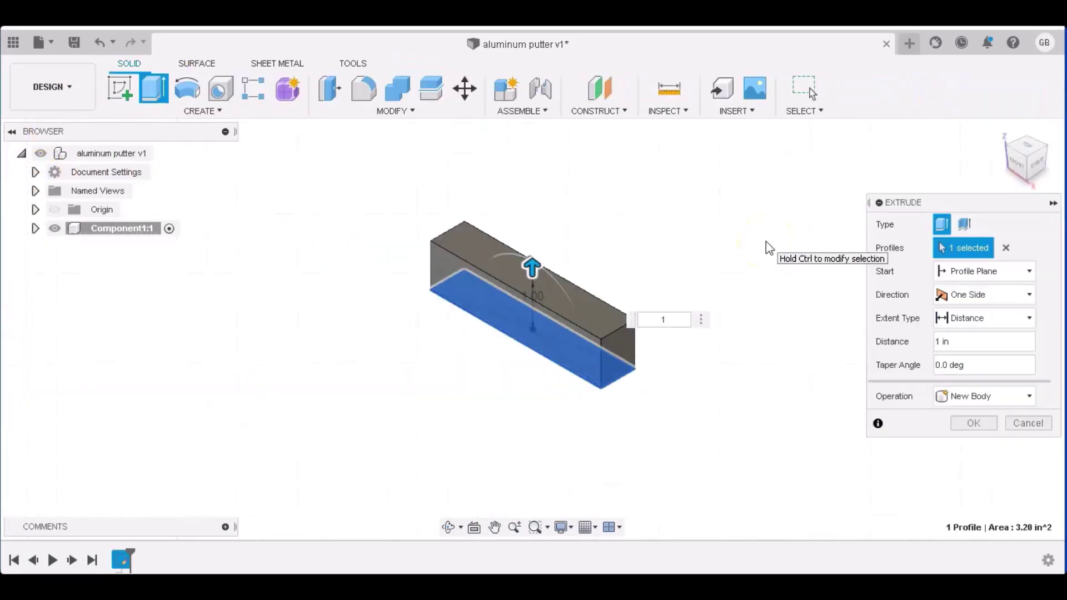
pyautogui.press('Return')
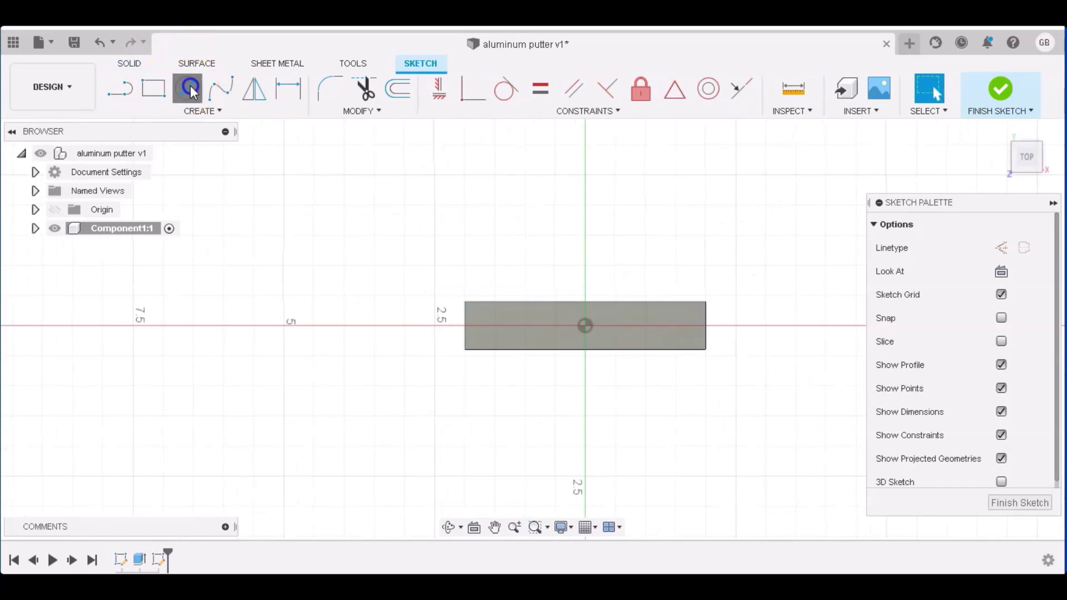
# Step: Sketch a small circle at the centre of the block's top face and cut it into the block as a hole
pyautogui.click(193, 91)
pyautogui.click(584, 326)
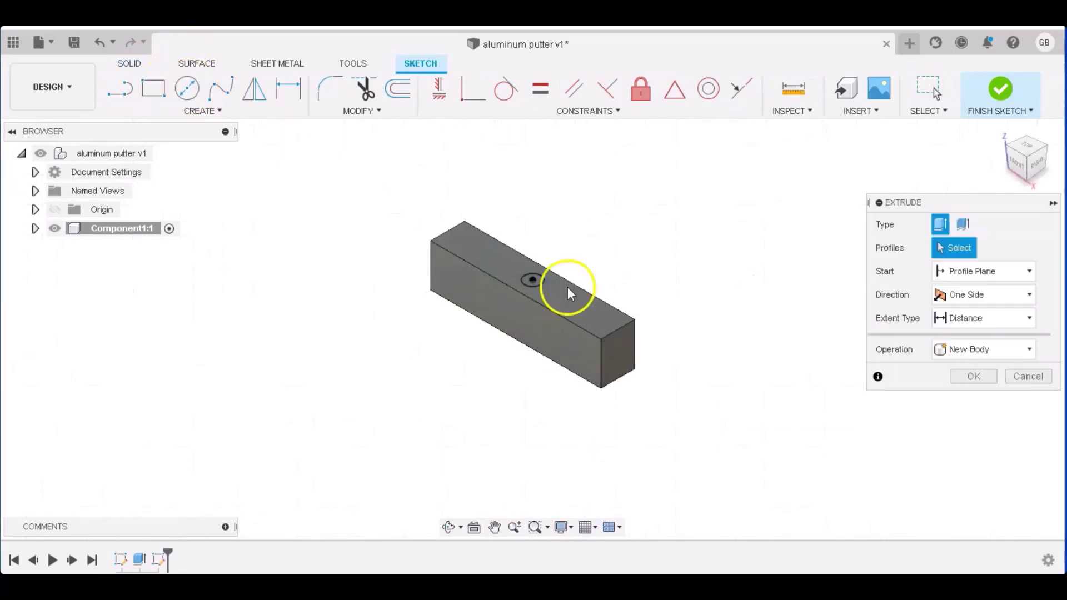
pyautogui.click(535, 282)
pyautogui.press('Return')
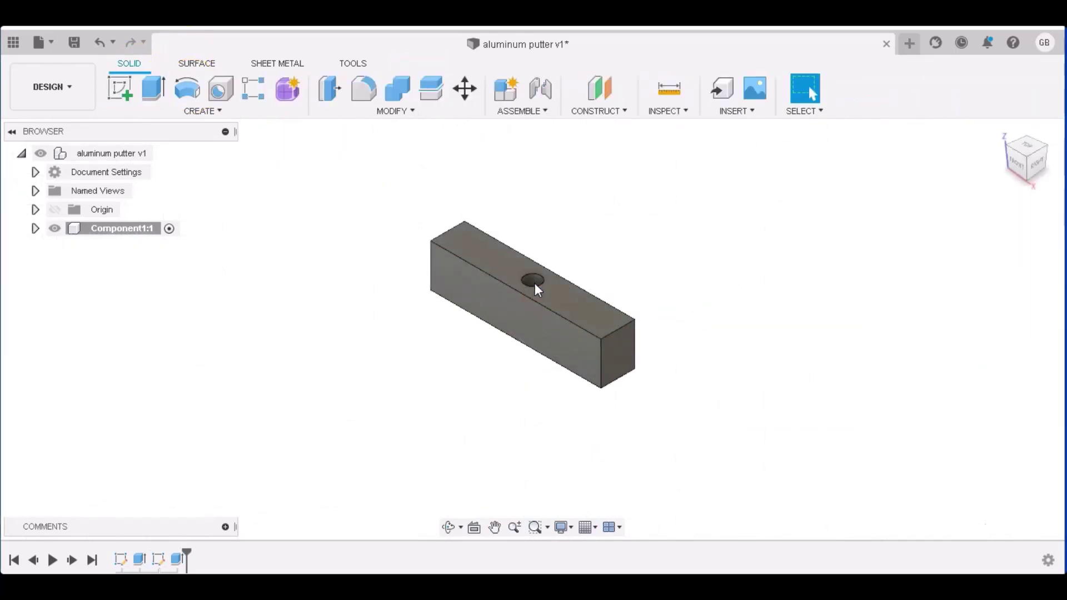
# Step: Sketch a 4 in circle on the block's top face, centred on the midpoint of its rear edge
pyautogui.click(120, 91)
pyautogui.click(480, 259)
pyautogui.click(187, 90)
pyautogui.click(599, 296)
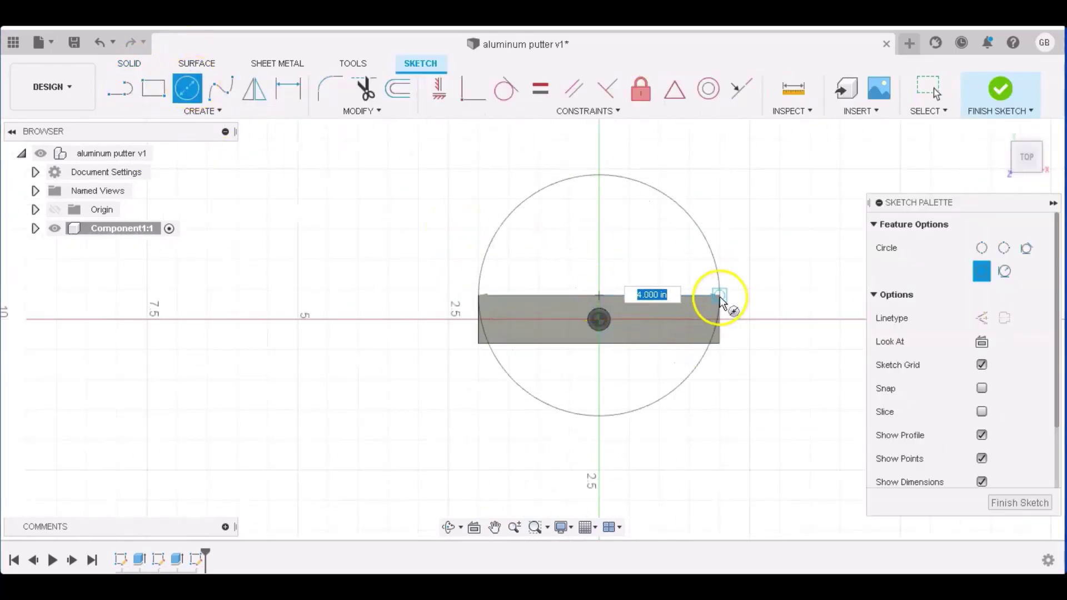
pyautogui.click(720, 303)
# Step: Try a concentric 2 in circle inside the 4 in circle, then undo it
pyautogui.click(598, 320)
pyautogui.write('2')
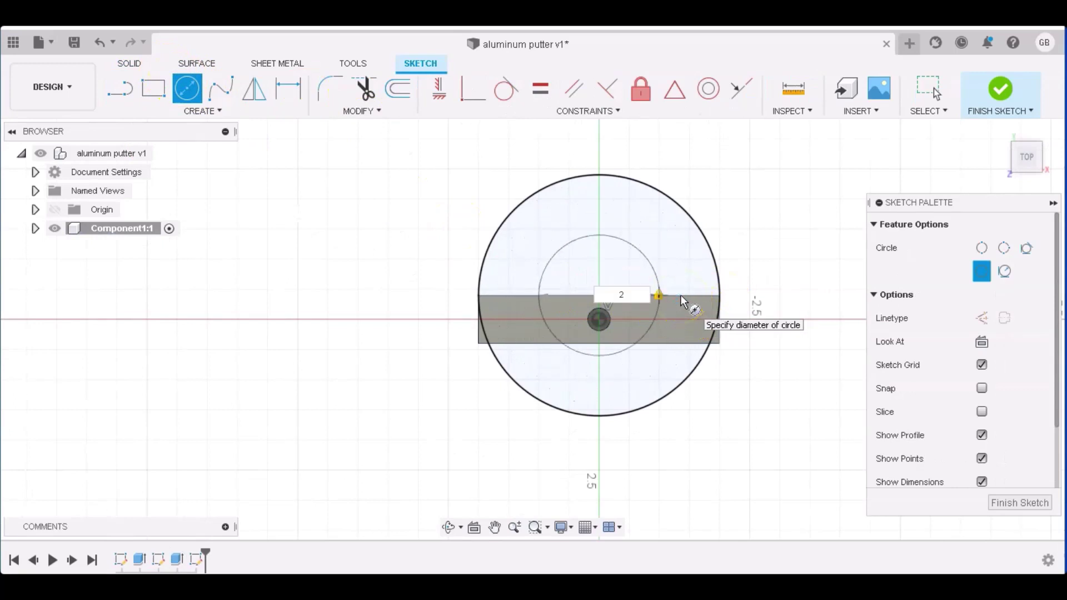
pyautogui.press('Return')
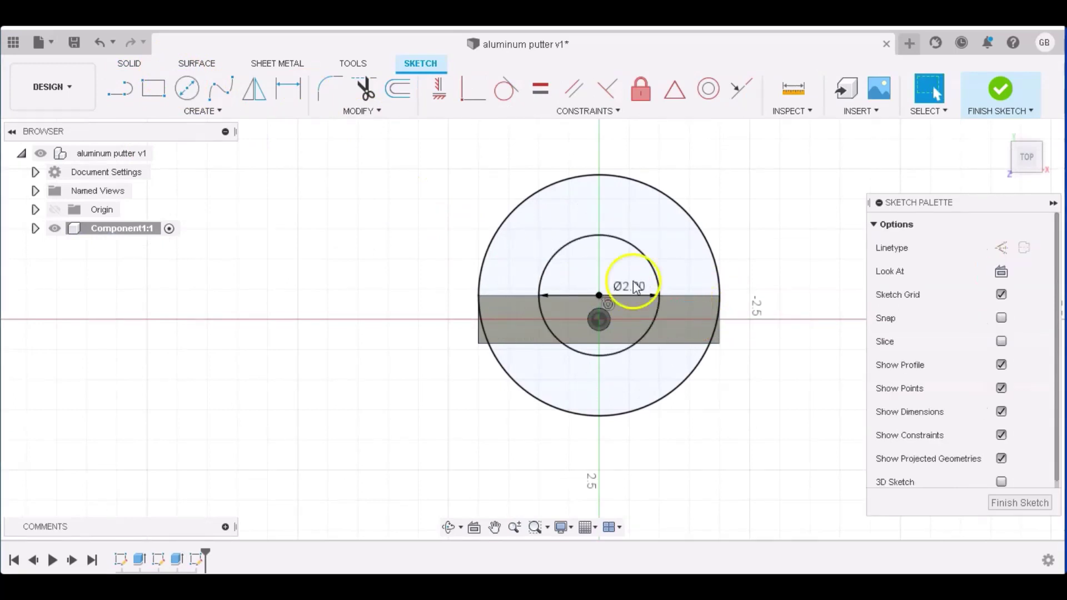
pyautogui.hotkey('ctrl', 'z')
# Step: Sketch a concentric 3 in circle inside the 4 in circle
pyautogui.click(600, 296)
pyautogui.write('3')
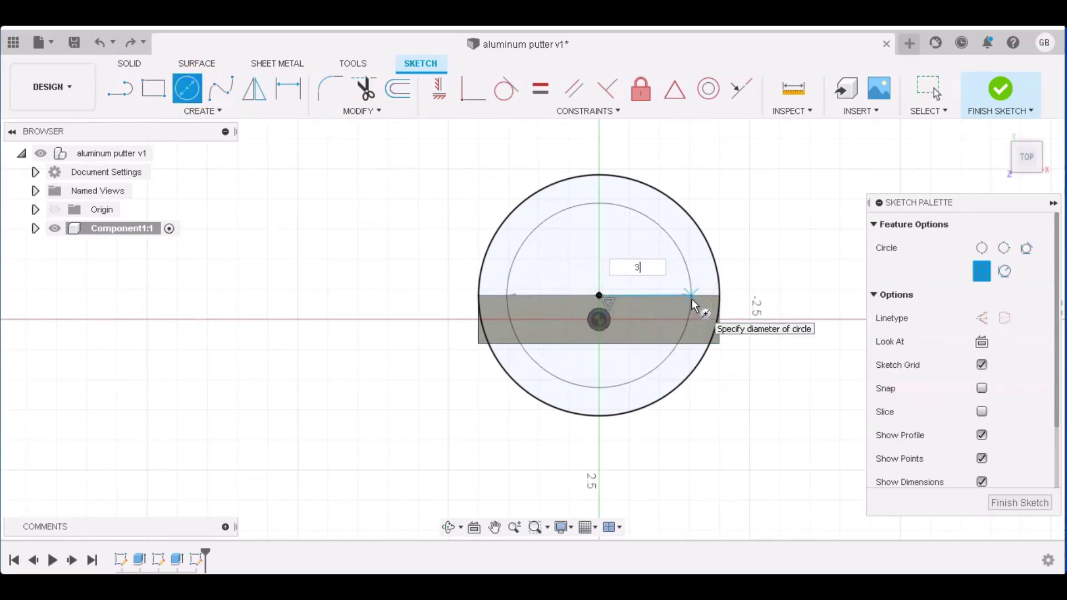
pyautogui.press('Return')
pyautogui.press('Escape')
# Step: Sketch a center rectangle at the circles' centre, 1 in wide and about 3.3 in long, reaching past the inner circle
pyautogui.click(203, 111)
pyautogui.click(294, 179)
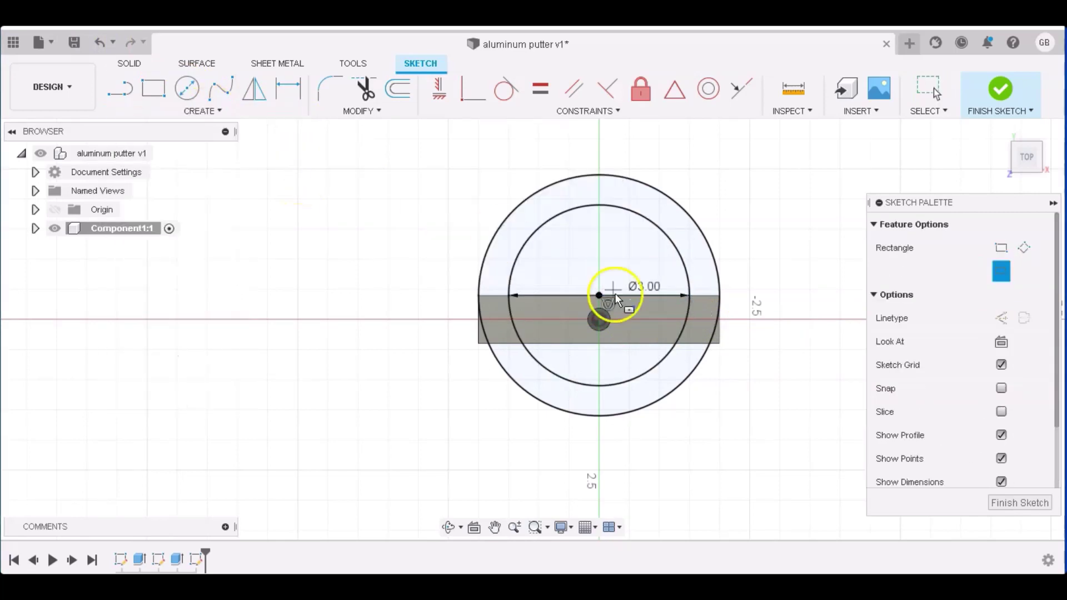
pyautogui.click(598, 295)
pyautogui.press('Tab')
pyautogui.write('1')
pyautogui.press('Tab')
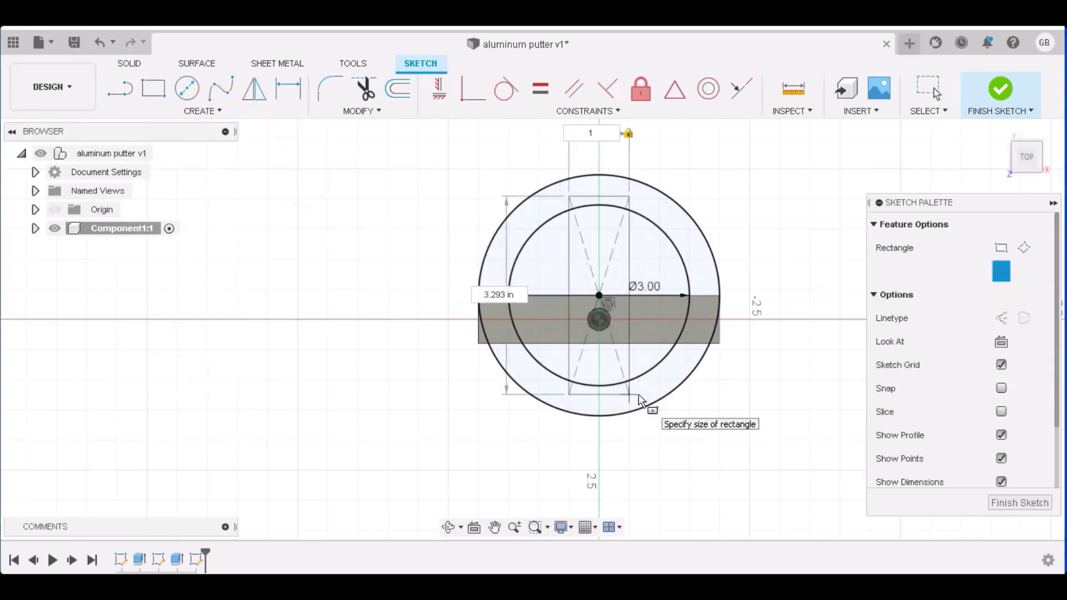
pyautogui.press('Return')
pyautogui.press('Escape')
# Step: Extrude the half ring behind the block and the centre bar up to the block's bottom face
pyautogui.press('e')
pyautogui.click(584, 250)
pyautogui.click(639, 239)
pyautogui.click(615, 234)
pyautogui.click(978, 294)
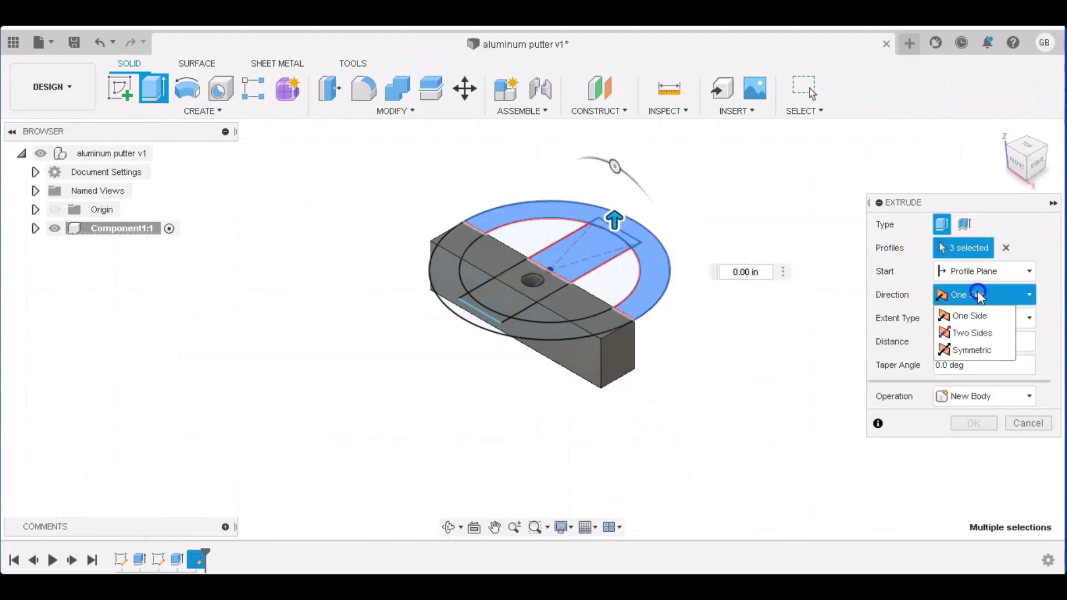
pyautogui.click(983, 318)
pyautogui.click(985, 359)
pyautogui.moveTo(1027, 161); pyautogui.dragTo(1025, 61)
pyautogui.click(591, 267)
pyautogui.click(974, 471)
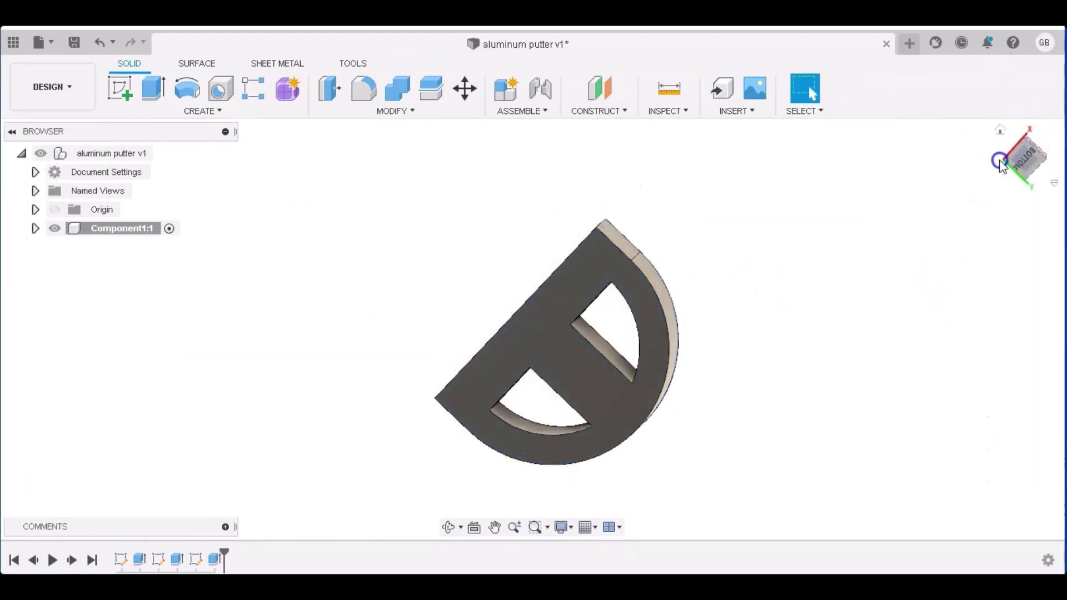
# Step: Sketch a line across the top face along the rear edge of the original block
pyautogui.moveTo(1000, 162)
pyautogui.mouseDown()
pyautogui.moveTo(736, 299)
pyautogui.moveTo(794, 205)
pyautogui.moveTo(788, 397)
pyautogui.moveTo(1023, 162)
pyautogui.moveTo(1008, 79)
pyautogui.mouseUp()
pyautogui.click(120, 89)
pyautogui.click(593, 328)
pyautogui.click(119, 88)
pyautogui.click(476, 307)
pyautogui.click(716, 308)
# Step: Cut the area behind the sketched line 0.5 in down from the top face
pyautogui.press('e')
pyautogui.click(611, 329)
pyautogui.moveTo(747, 371); pyautogui.dragTo(689, 367)
pyautogui.write('-.5')
pyautogui.press('Return')
# Step: Fillet the two inner edges where the lowered ring meets the block with a 0.5 in radius
pyautogui.moveTo(1025, 160); pyautogui.dragTo(992, 189)
pyautogui.press('f')
pyautogui.click(582, 237)
pyautogui.click(509, 365)
pyautogui.write('.5')
pyautogui.press('Return')
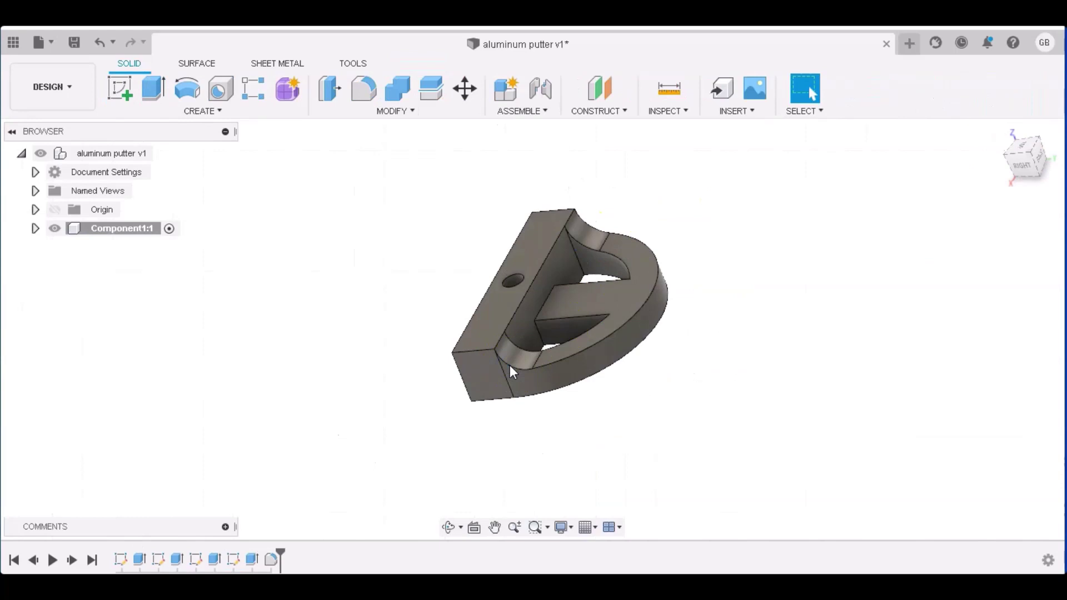
# Step: Fillet the six corner edges inside the two openings with a 0.2 in radius
pyautogui.press('f')
pyautogui.click(539, 332)
pyautogui.click(581, 258)
pyautogui.click(610, 319)
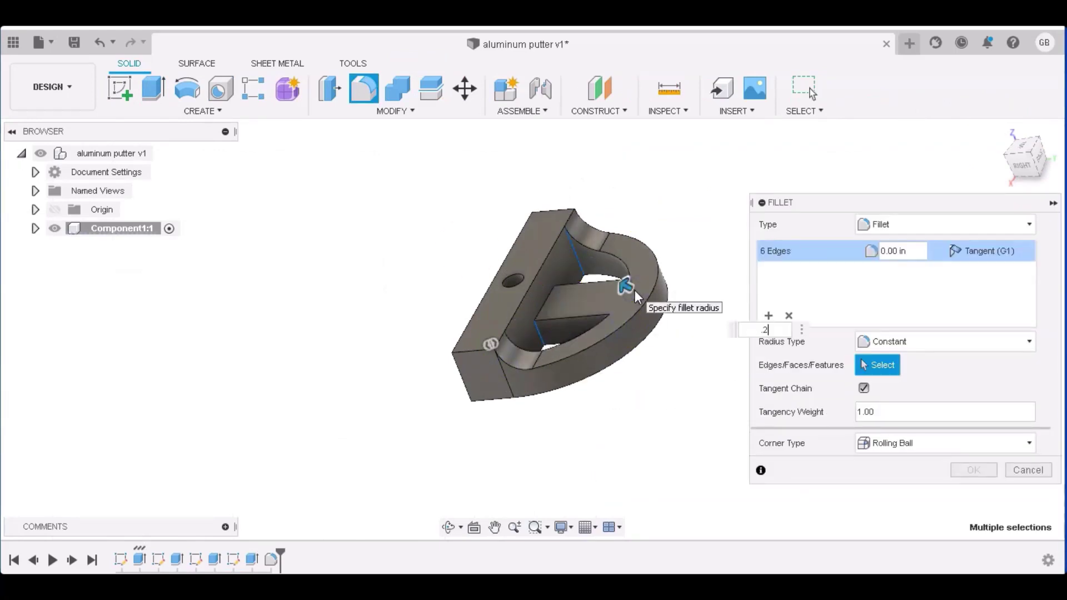
pyautogui.press('Return')
# Step: Undo the fillets, the 0.5 in cut, the half-ring extrusion and the circle-based sketch geometry behind the block
pyautogui.moveTo(1025, 160)
pyautogui.mouseDown()
pyautogui.moveTo(992, 190)
pyautogui.moveTo(34, 152)
pyautogui.moveTo(1057, 192)
pyautogui.moveTo(78, 171)
pyautogui.mouseUp()
pyautogui.click(98, 42)
pyautogui.click(99, 42)
pyautogui.click(99, 42)
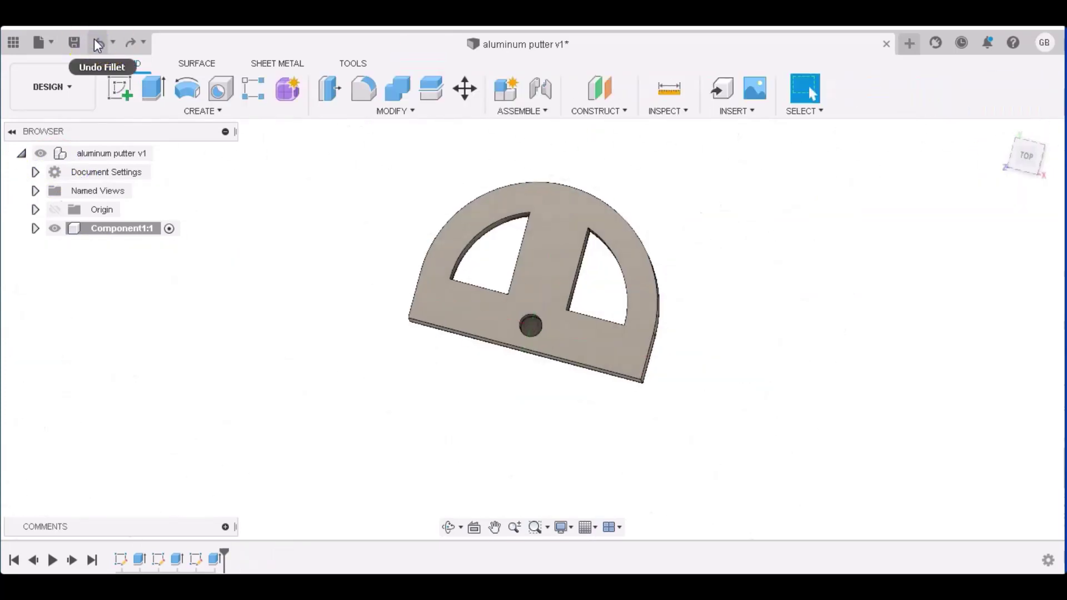
pyautogui.click(98, 43)
pyautogui.click(98, 42)
pyautogui.click(98, 42)
# Step: Sketch a 4 by 2 in rectangle on the top-face plane, extending backward from the block's rear edge
pyautogui.click(153, 89)
pyautogui.click(480, 295)
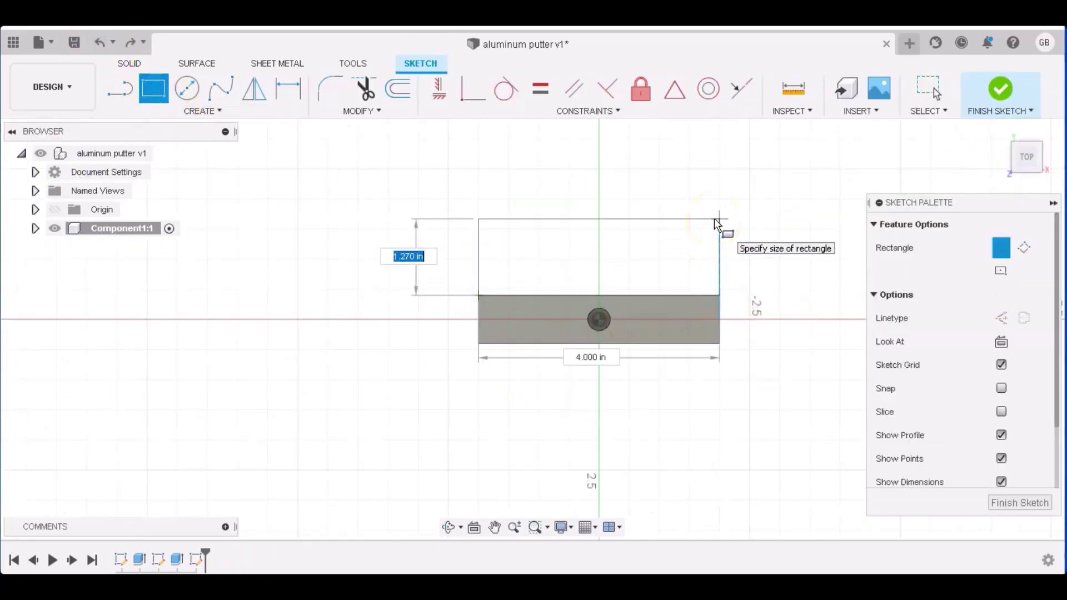
pyautogui.write('2')
pyautogui.press('Return')
# Step: Sketch a large circle at the midpoint of the rectangle's rear edge, leaving a narrow arm on each side
pyautogui.press('c')
pyautogui.click(598, 176)
pyautogui.write('2')
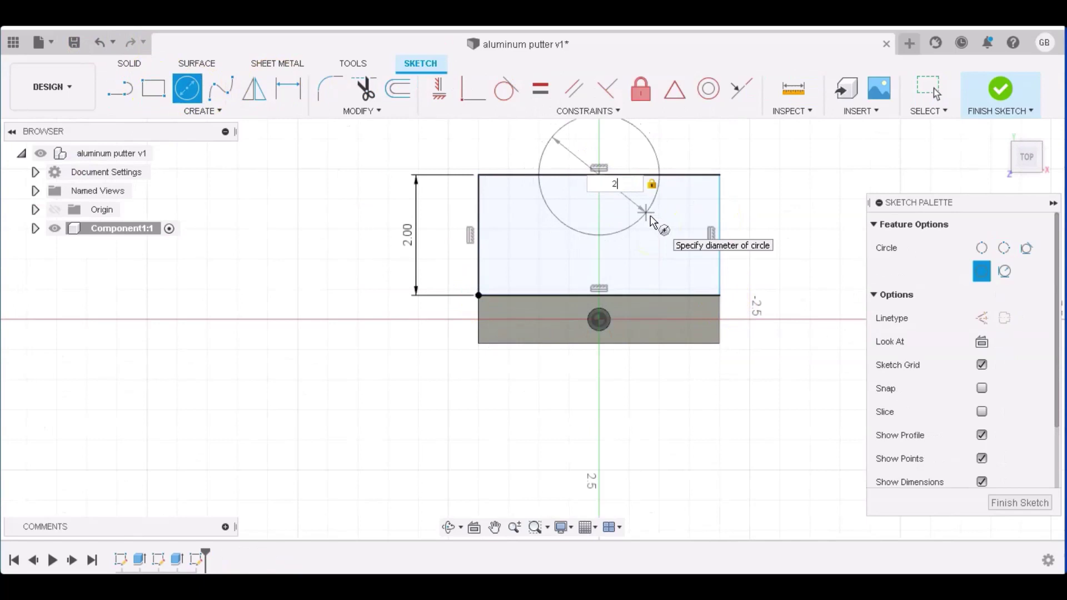
pyautogui.press('Escape')
# Step: Extrude the rectangle area outside the circle to the block's bottom face
pyautogui.press('e')
pyautogui.click(661, 273)
pyautogui.moveTo(1027, 157); pyautogui.dragTo(1008, 192)
pyautogui.click(984, 316)
pyautogui.click(993, 359)
pyautogui.click(533, 331)
pyautogui.click(993, 476)
# Step: Sketch a 0.8 in deep rectangle on the top face, spanning the full width from the front edge
pyautogui.moveTo(1026, 152); pyautogui.dragTo(1024, 188)
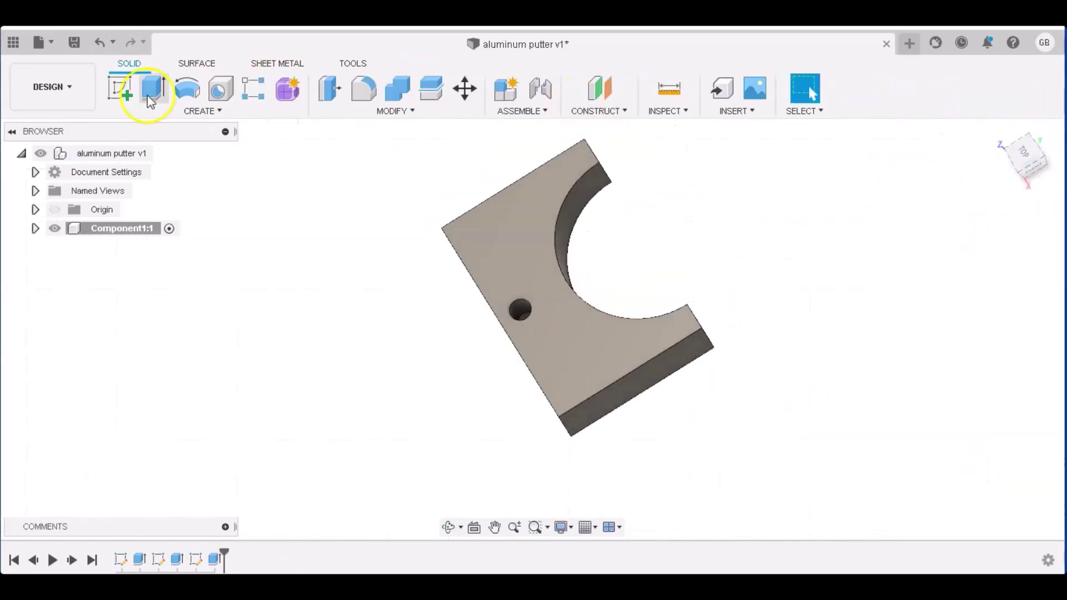
pyautogui.click(120, 89)
pyautogui.click(499, 234)
pyautogui.click(157, 92)
pyautogui.click(480, 412)
pyautogui.write('.8')
pyautogui.click(719, 366)
pyautogui.press('Escape')
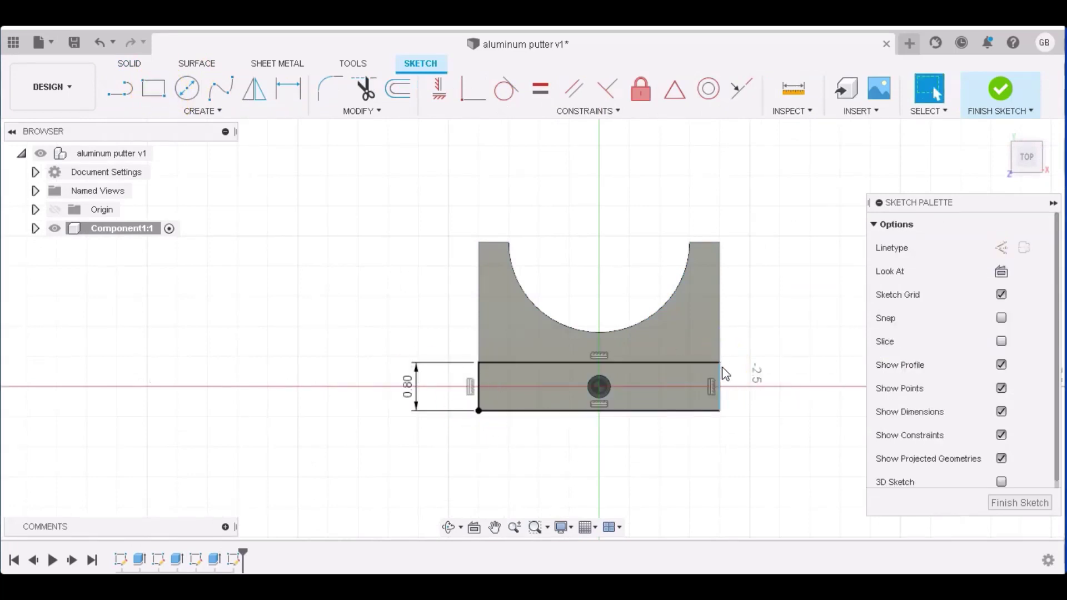
# Step: Cut the top-face area behind the 0.8 in strip down 0.5 in
pyautogui.press('e')
pyautogui.click(650, 352)
pyautogui.moveTo(1024, 157); pyautogui.dragTo(1040, 193)
pyautogui.doubleClick(706, 320)
pyautogui.write('-.5')
pyautogui.press('Return')
# Step: Fillet the inner edge at the foot of the step with a 0.5 in radius
pyautogui.press('f')
pyautogui.click(519, 267)
pyautogui.write('.5')
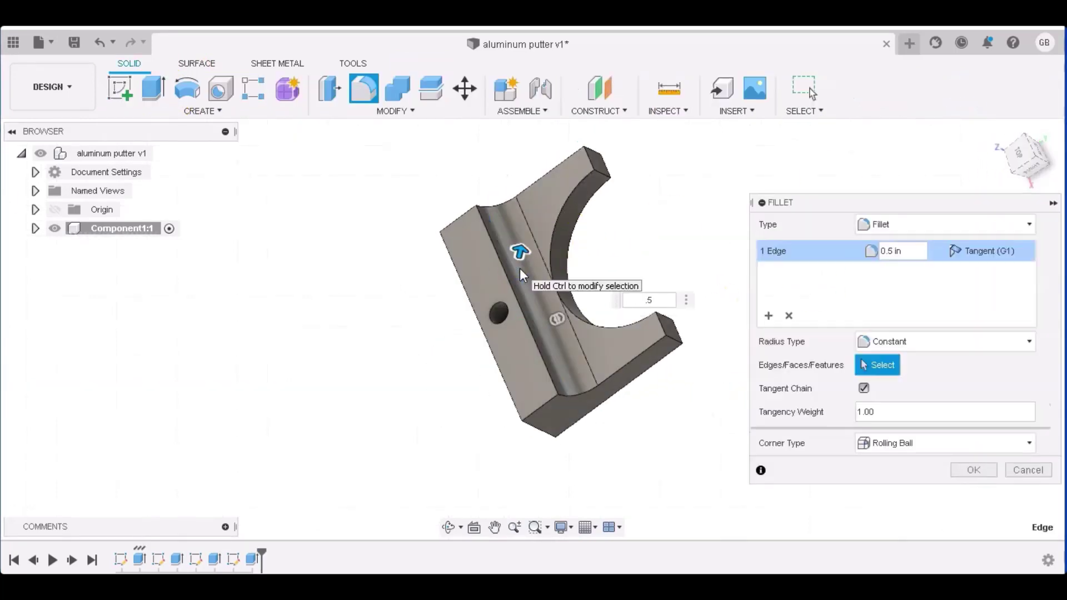
pyautogui.press('Return')
# Step: Fillet the upper rear edge of the raised front strip with a 0.15 in radius
pyautogui.press('f')
pyautogui.click(505, 278)
pyautogui.write('.15')
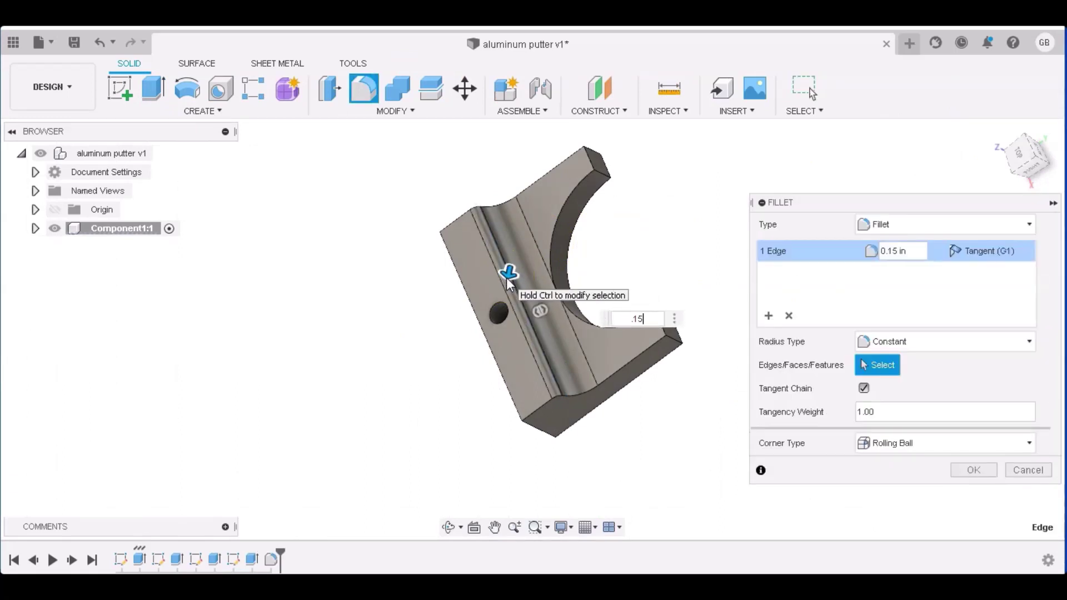
pyautogui.press('Return')
# Step: Fillet the vertical edges at the tips of both rear arms with a 0.15 in radius
pyautogui.press('f')
pyautogui.click(596, 167)
pyautogui.click(666, 320)
pyautogui.click(599, 156)
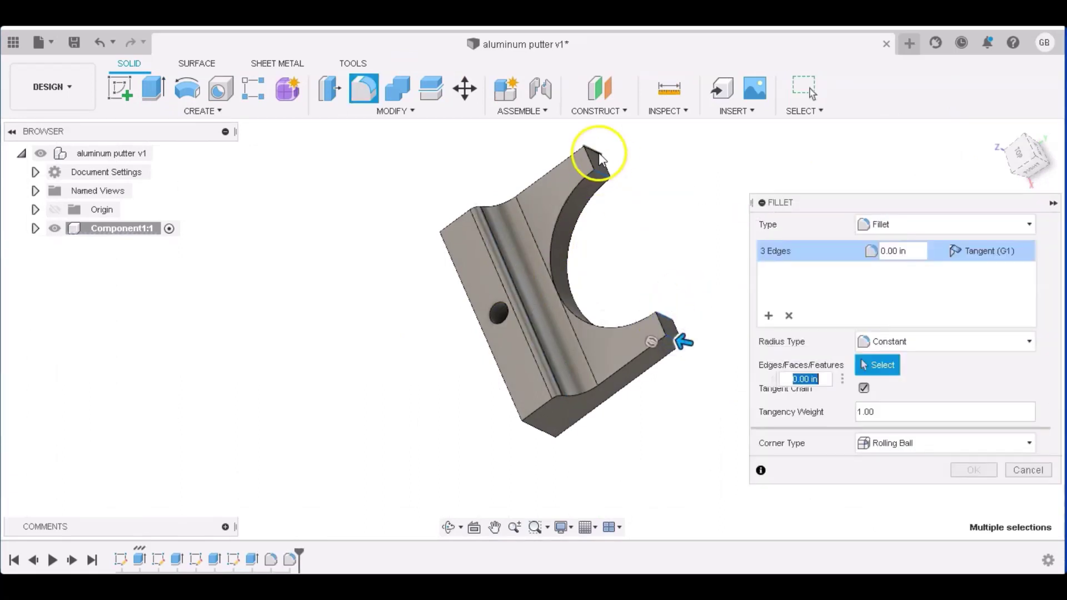
pyautogui.write('.15')
pyautogui.click(973, 469)
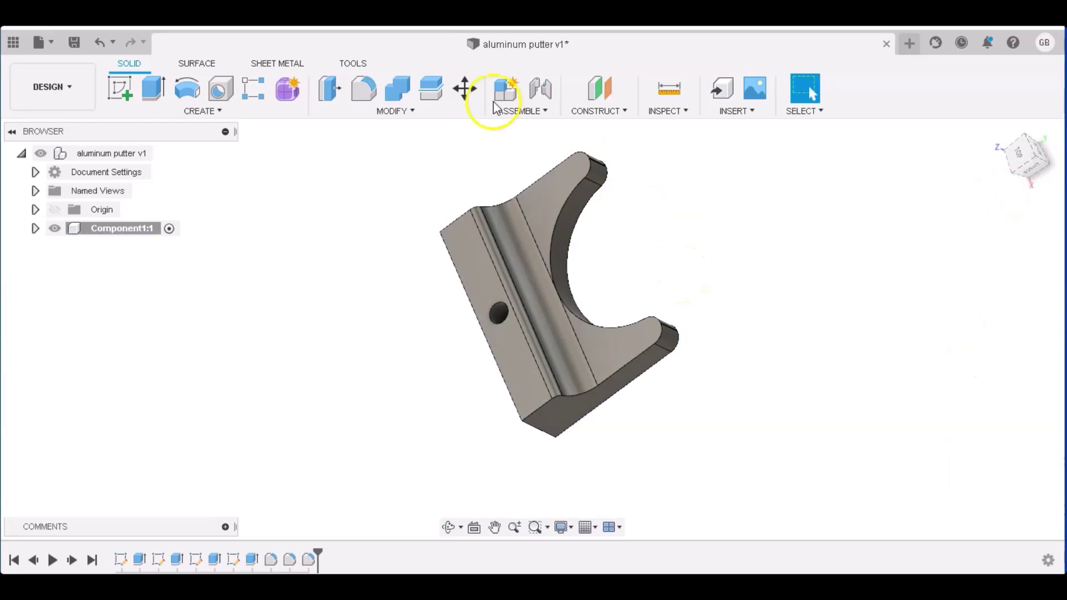
# Step: Sketch a line on the right end face from the bottom front corner to the top edge at 87 degrees
pyautogui.click(120, 90)
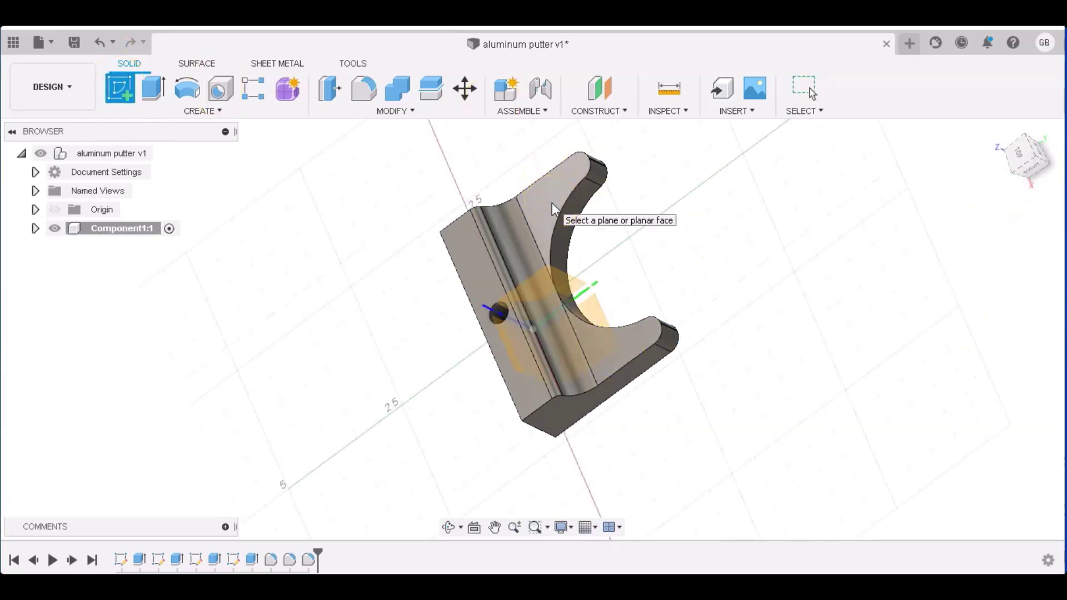
pyautogui.click(550, 414)
pyautogui.press('l')
pyautogui.click(507, 367)
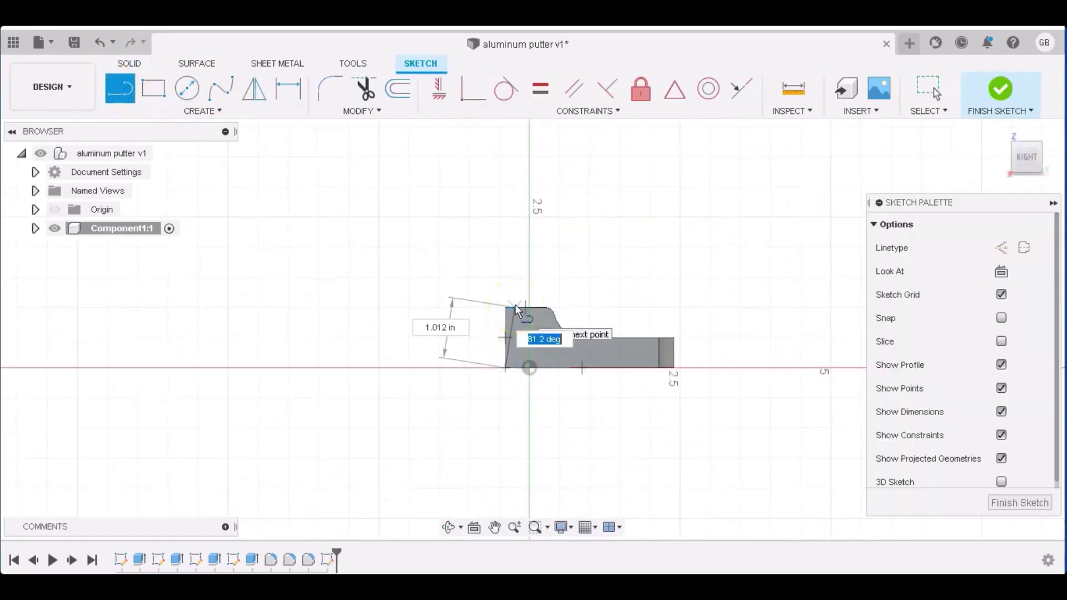
pyautogui.write('87')
pyautogui.click(513, 311)
# Step: Cut away the wedge in front of the angled line through to the opposite end face
pyautogui.press('e')
pyautogui.click(526, 362)
pyautogui.moveTo(1028, 157)
pyautogui.mouseDown()
pyautogui.moveTo(1016, 149)
pyautogui.moveTo(994, 233)
pyautogui.mouseUp()
pyautogui.click(984, 318)
pyautogui.click(968, 357)
pyautogui.click(507, 408)
pyautogui.click(972, 493)
# Step: Fillet the top edge and both end edges of the front striking face with a 0.05 in radius
pyautogui.moveTo(1040, 167); pyautogui.dragTo(106, 572)
pyautogui.press('f')
pyautogui.click(560, 274)
pyautogui.click(516, 264)
pyautogui.click(450, 346)
pyautogui.write('.05')
pyautogui.moveTo(1048, 171)
pyautogui.mouseDown()
pyautogui.moveTo(1019, 200)
pyautogui.moveTo(31, 86)
pyautogui.moveTo(105, 108)
pyautogui.mouseUp()
pyautogui.press('Return')
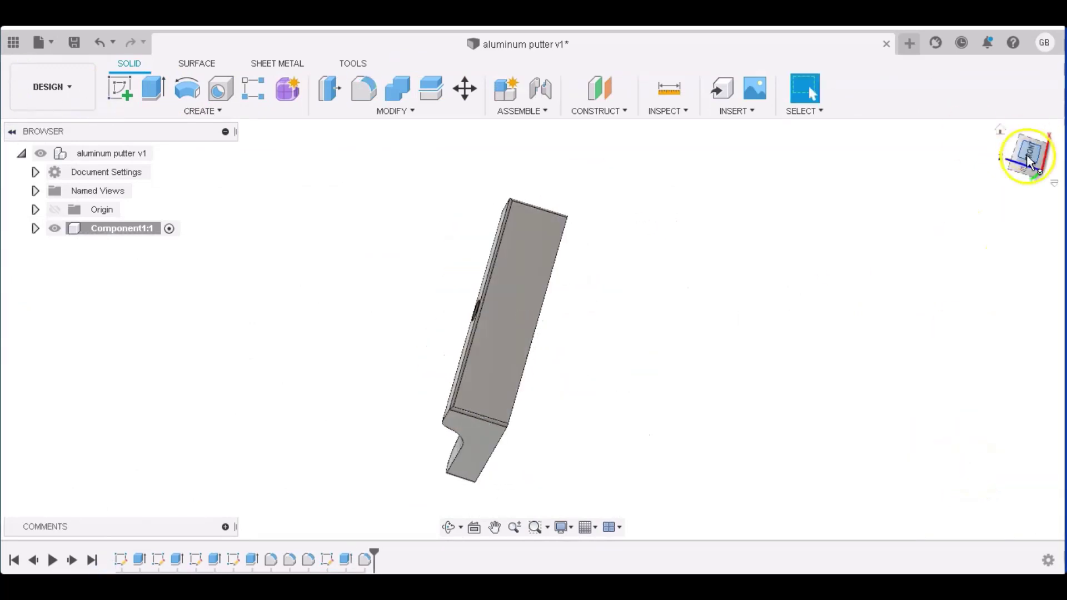
# Step: Place the surname as sketch text over the raised strip's top face in bold italic Times New Roman
pyautogui.click(1026, 155)
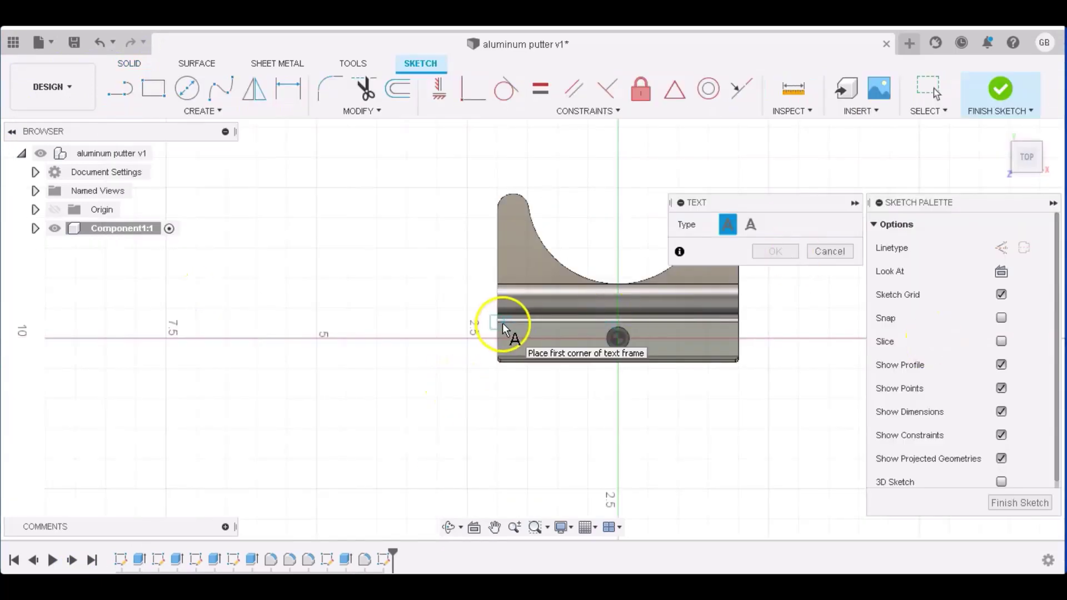
pyautogui.click(502, 322)
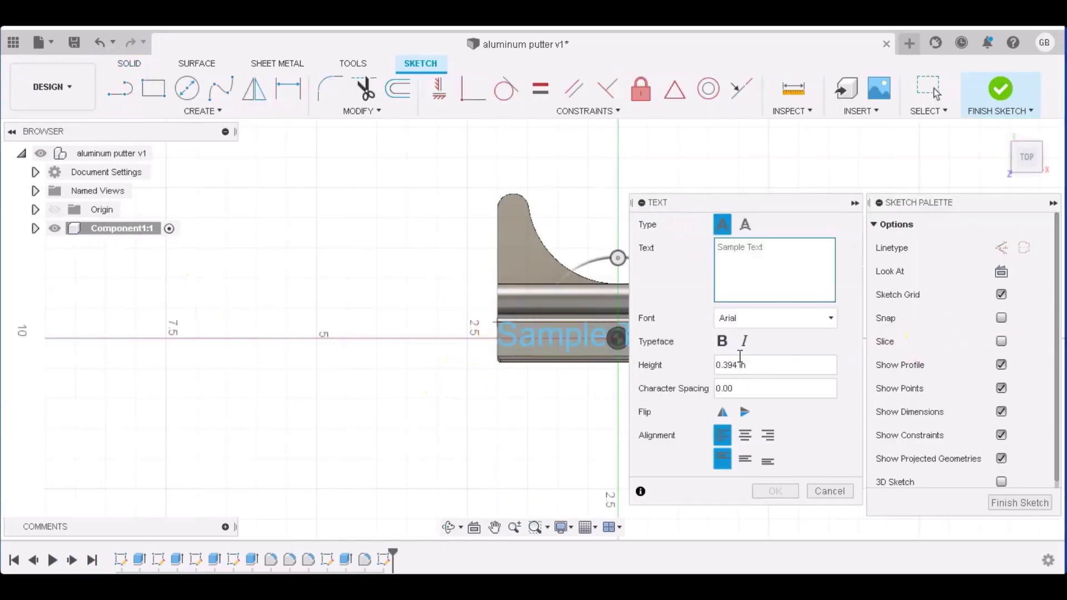
pyautogui.click(739, 315)
pyautogui.moveTo(831, 335); pyautogui.dragTo(831, 445)
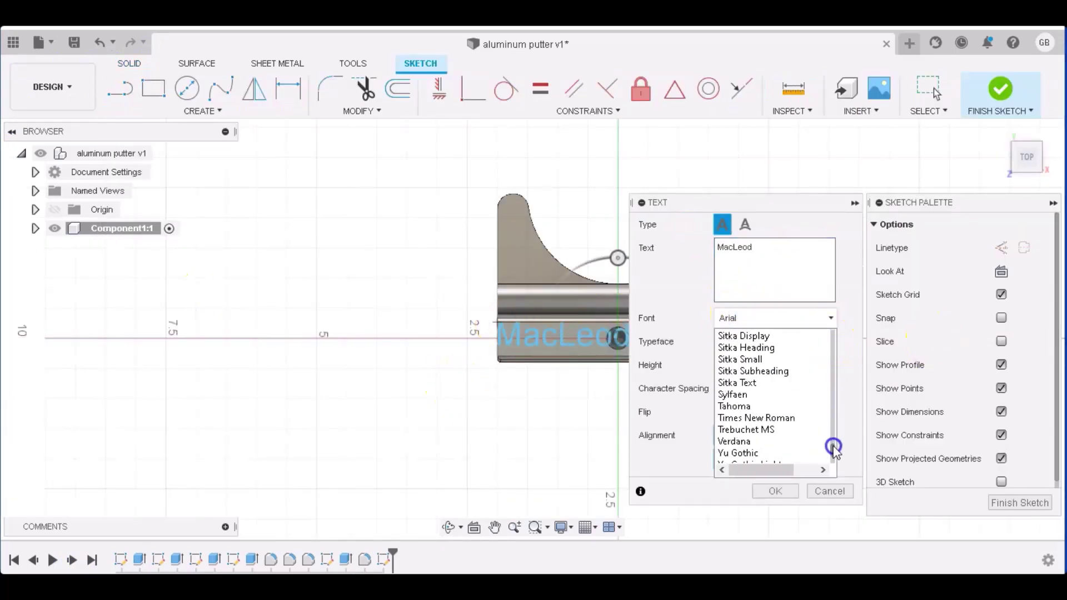
pyautogui.click(742, 413)
pyautogui.click(721, 340)
# Step: Set the text height to 0.35 in and centre the text horizontally and vertically in its frame
pyautogui.write('.03')
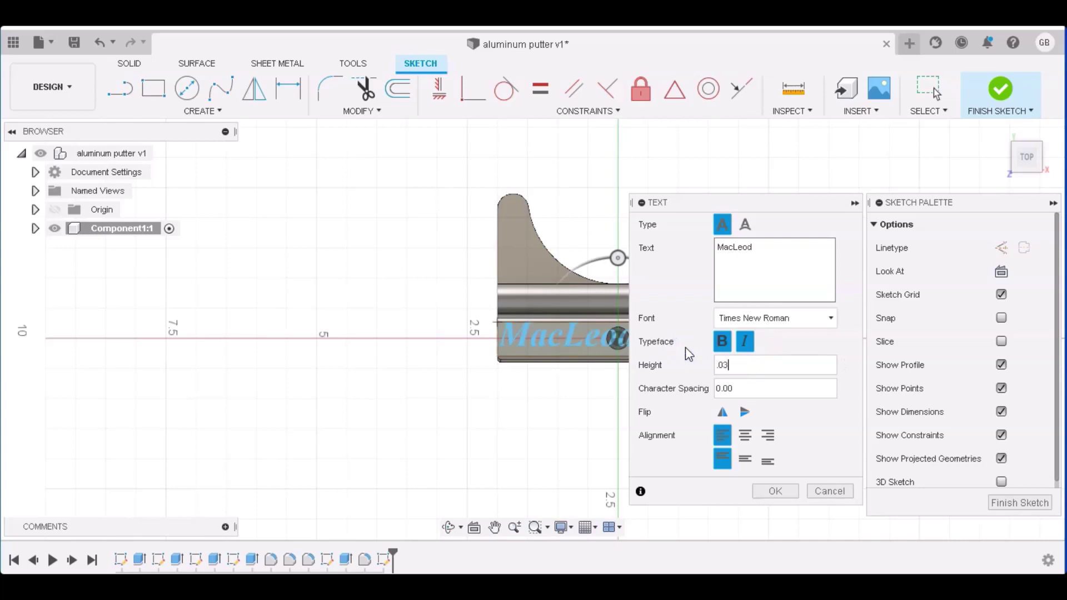
pyautogui.press('BackSpace')
pyautogui.press('BackSpace')
pyautogui.write('35')
pyautogui.click(745, 435)
pyautogui.click(748, 460)
# Step: Insert spaces in the middle of the surname so it splits around the hole, and accept the text
pyautogui.click(734, 248)
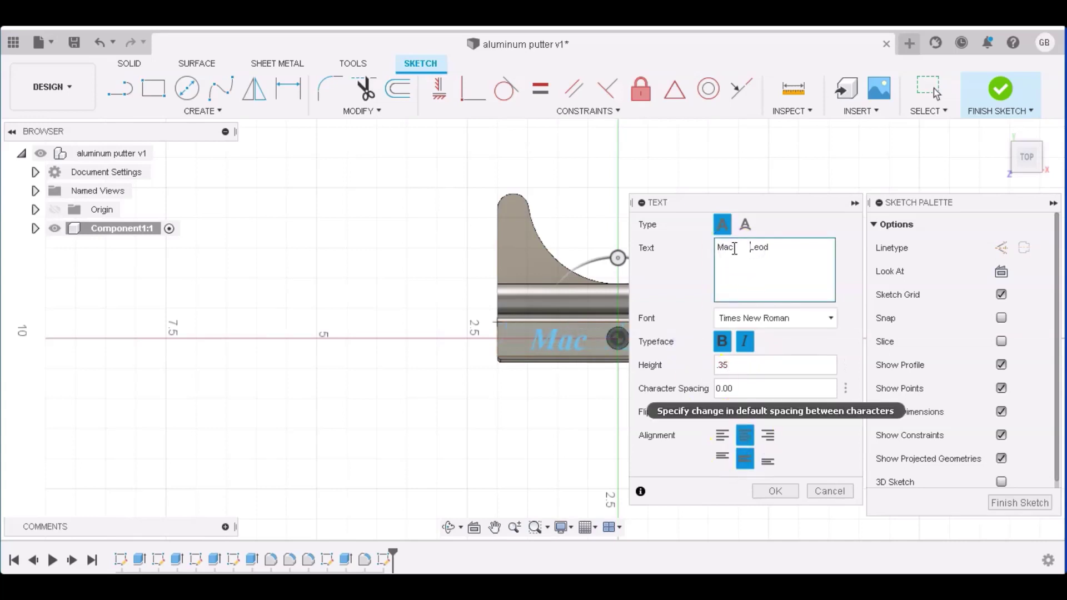
pyautogui.click(775, 490)
pyautogui.doubleClick(558, 339)
pyautogui.click(309, 231)
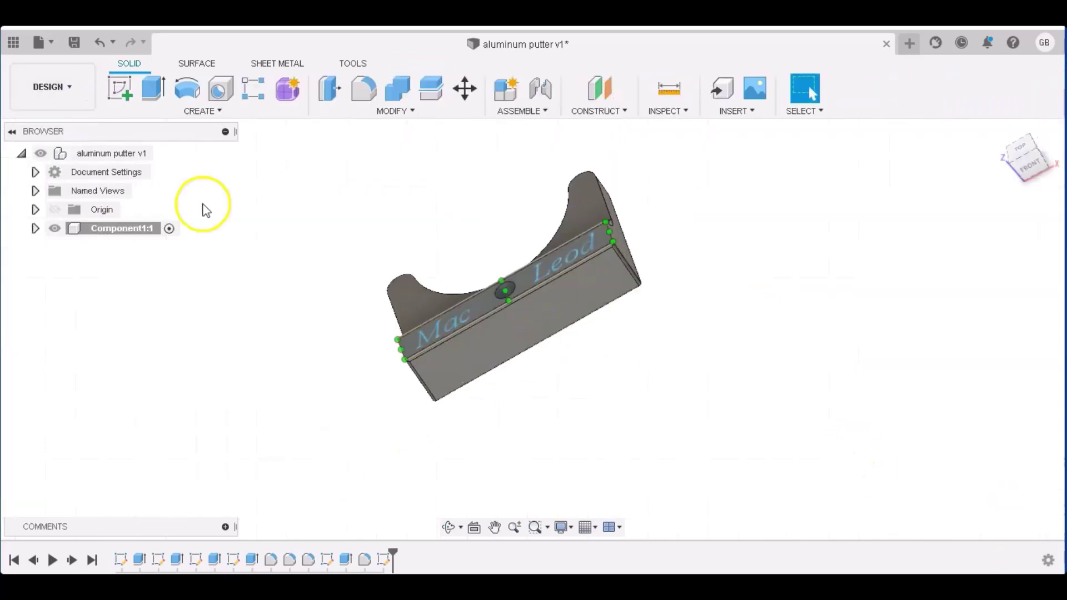
# Step: Open the workspace choices and reveal the options for creating a drawing of the putter head
pyautogui.click(52, 86)
pyautogui.moveTo(92, 278)
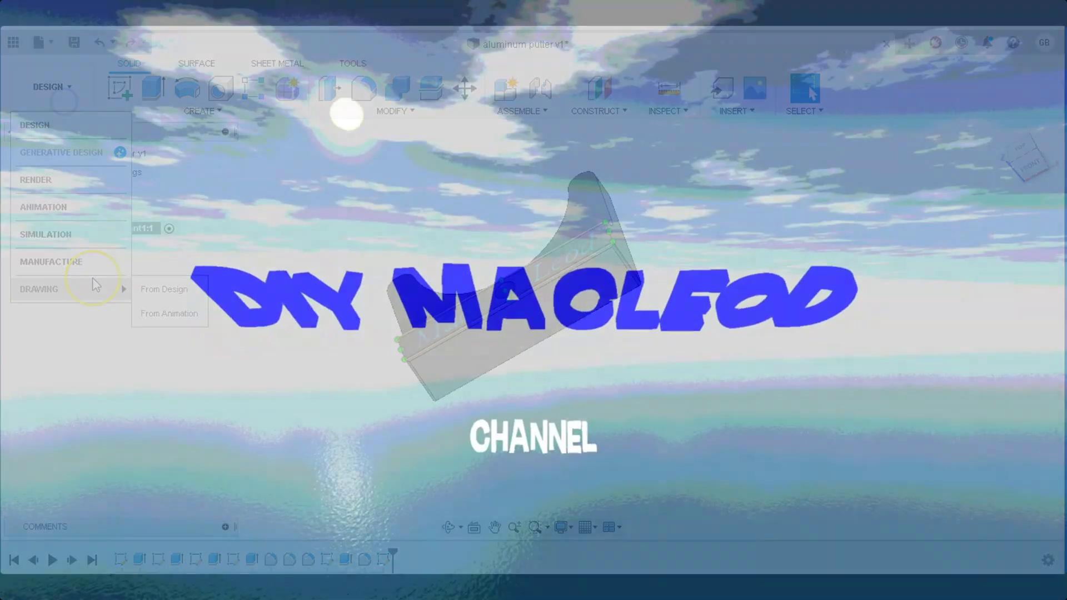